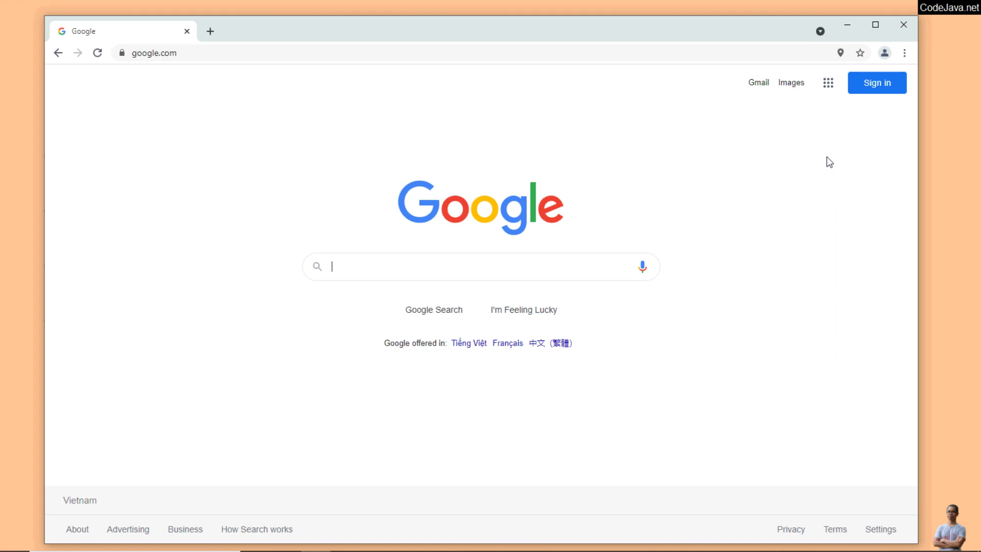
type("oracle ")
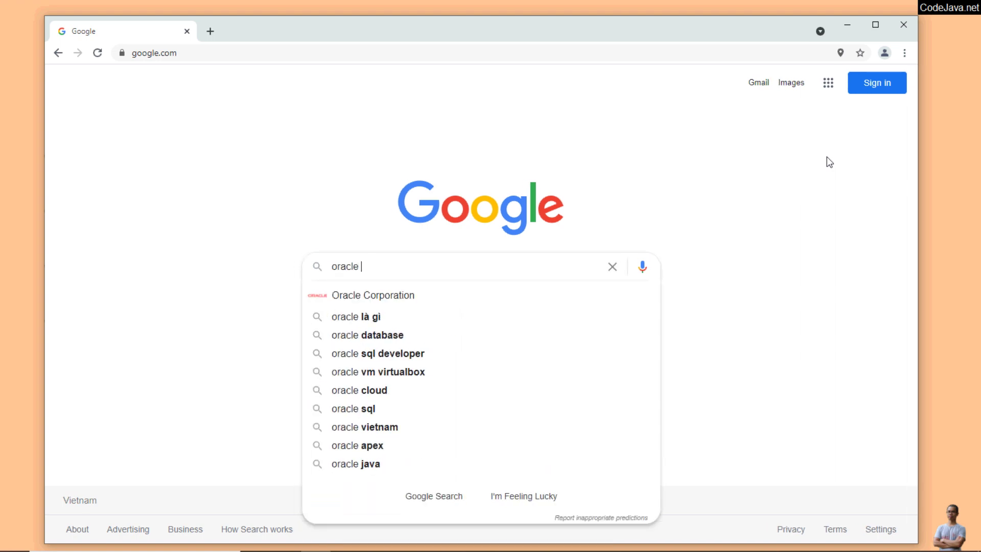
type("java se do")
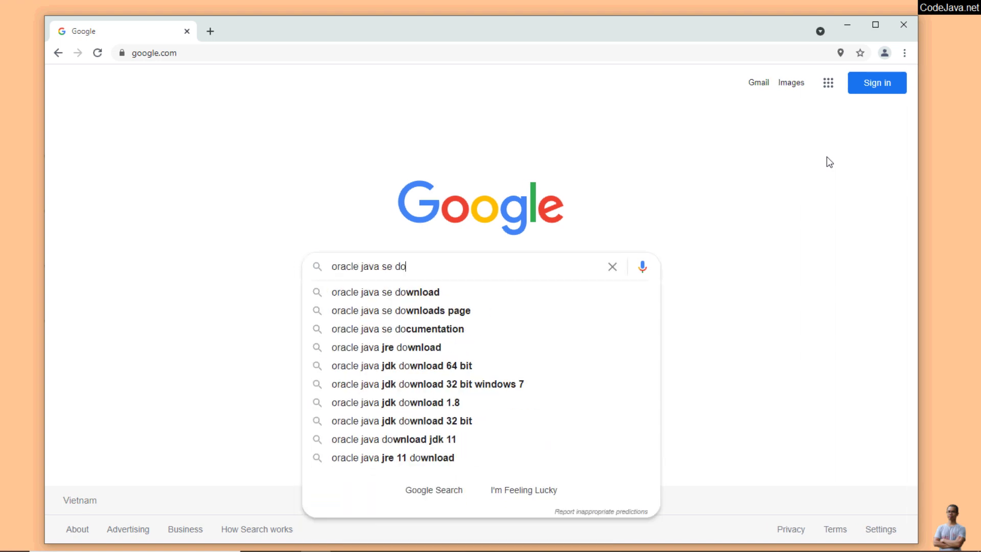
type("wnload")
Step: Search Google for 'oracle java se download' and open Oracle's JDK 16 page at Windows x64 Installer
key("Return")
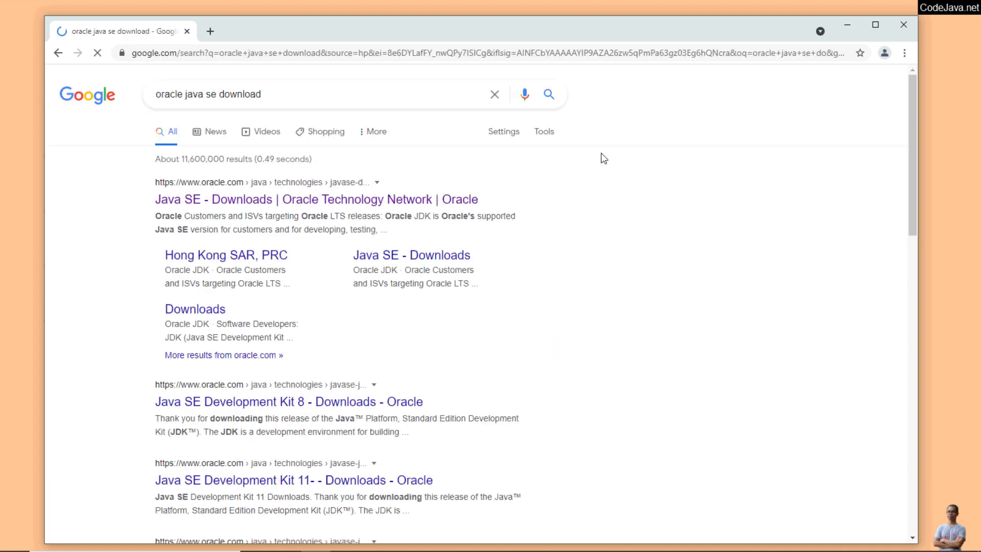
left_click(229, 201)
left_click(871, 25)
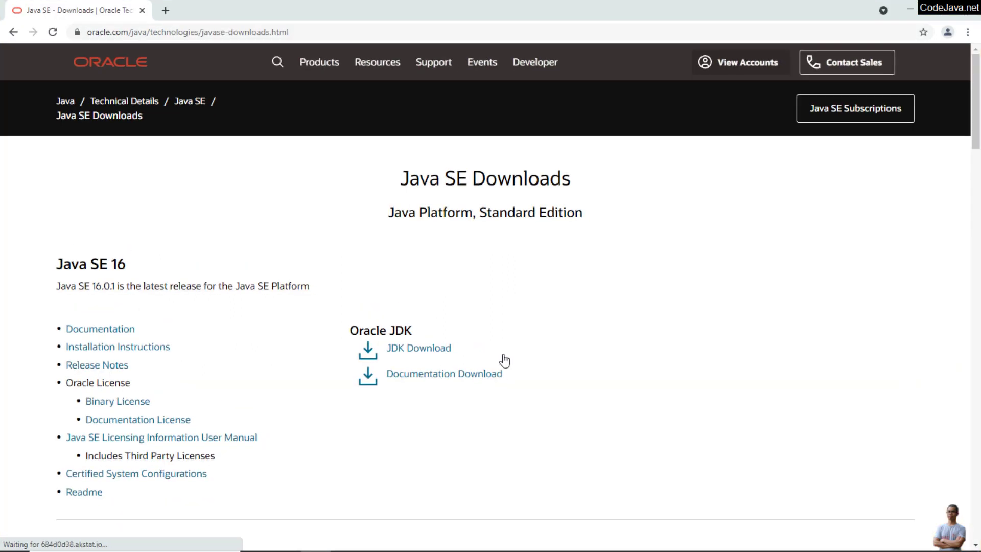
scroll(515, 343, "down", 2)
scroll(516, 342, "up", 1)
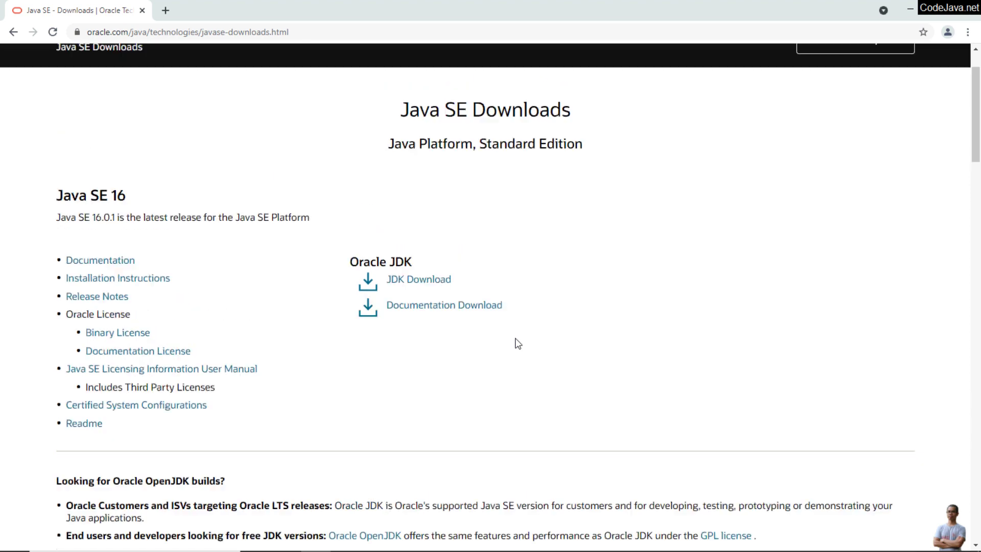
left_click(425, 288)
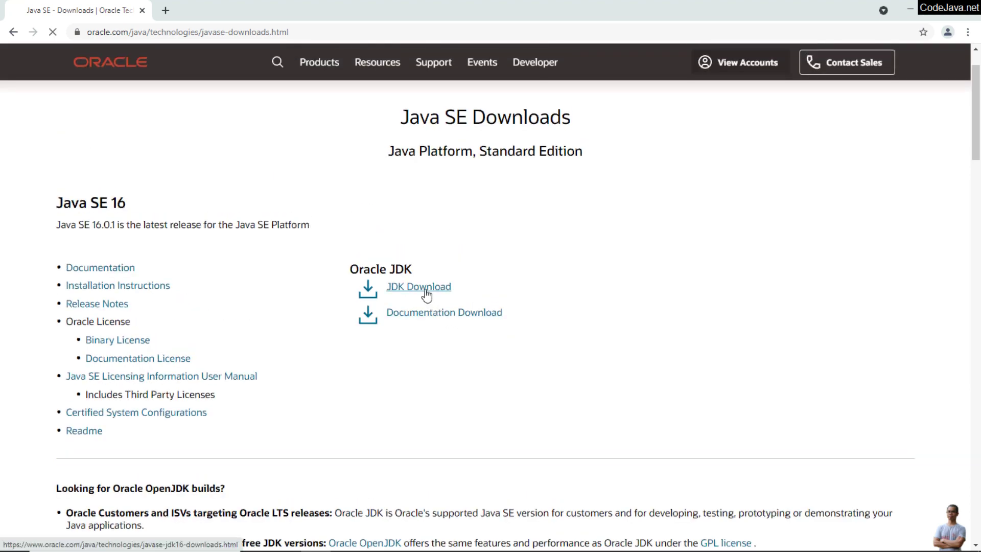
scroll(466, 302, "down", 1)
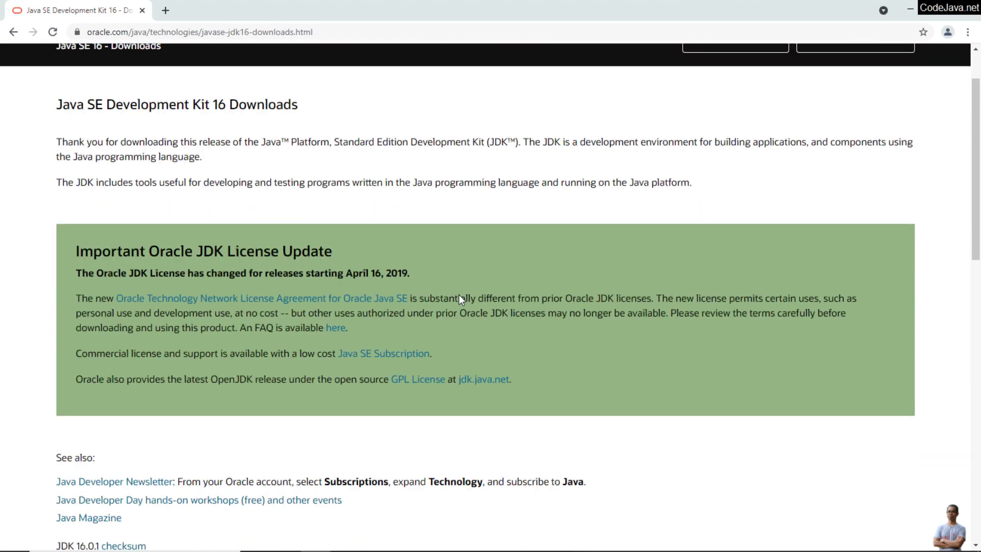
scroll(461, 300, "down", 1)
scroll(460, 299, "down", 2)
scroll(459, 299, "down", 2)
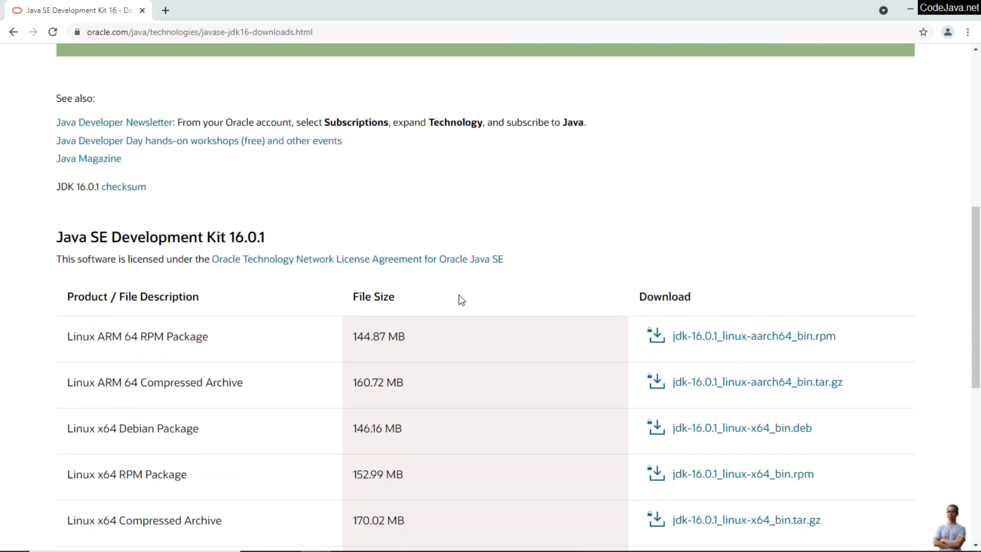
scroll(458, 300, "down", 1)
scroll(459, 300, "down", 1)
scroll(459, 300, "down", 2)
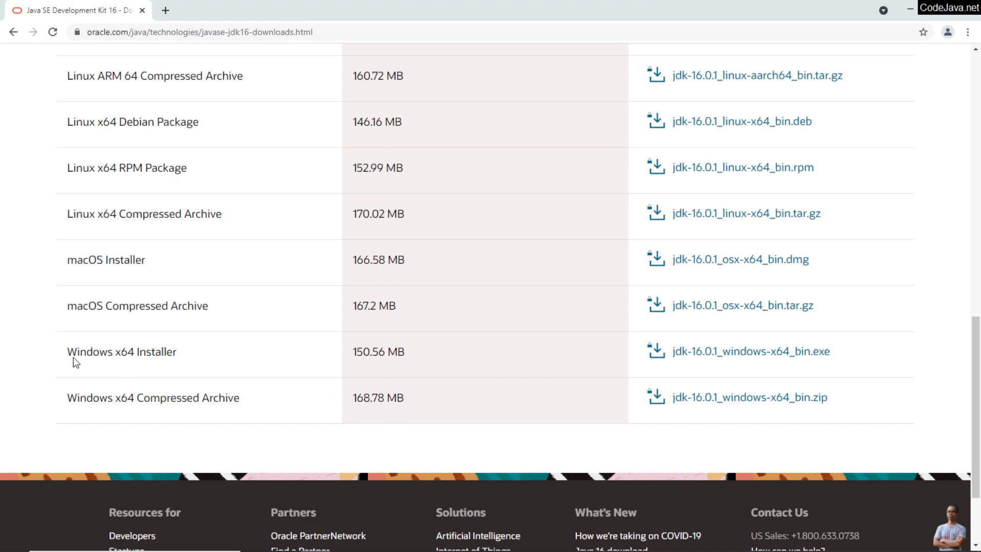
left_click_drag(58, 353, 199, 364)
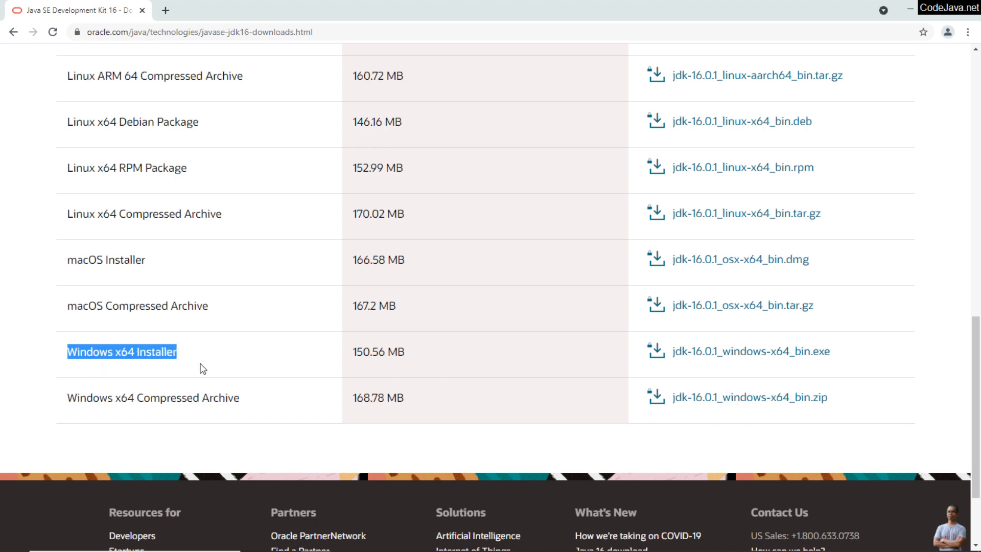
Step: Accept the license, download jdk-16.0.1_windows-x64_bin.exe, and reveal it in the Downloads folder
left_click(720, 352)
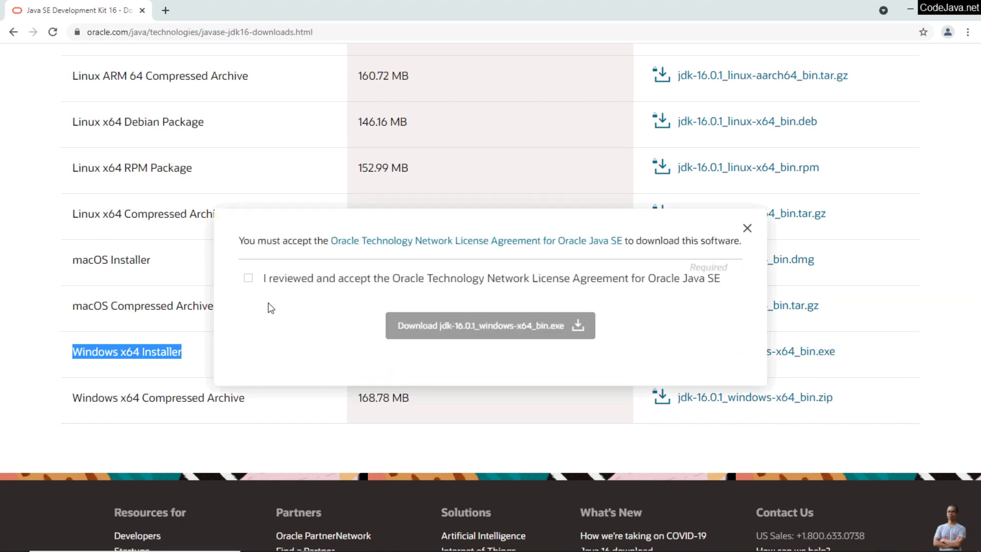
left_click(249, 280)
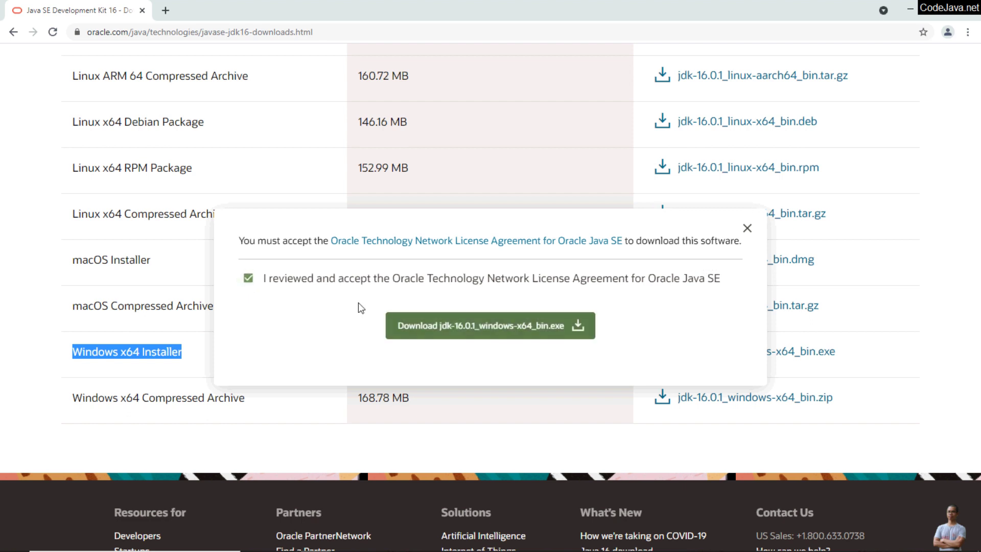
left_click(455, 332)
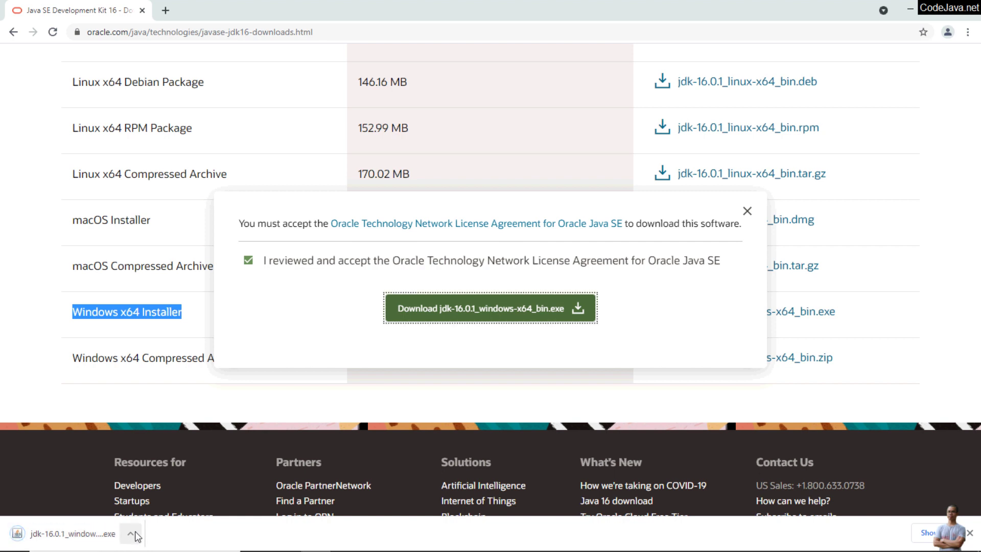
left_click(131, 532)
left_click(162, 496)
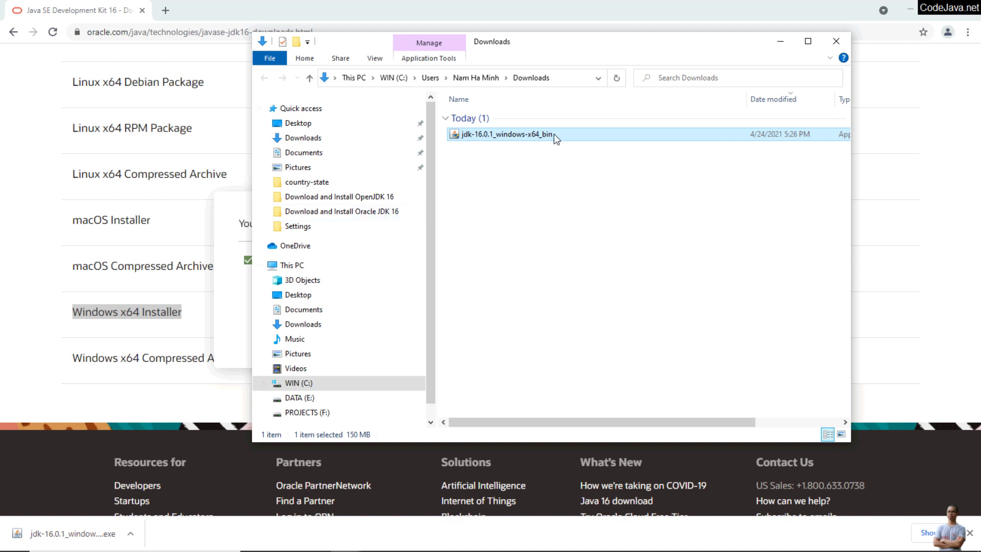
Step: Open Command Prompt and change into the Downloads folder using its copied path
key("super")
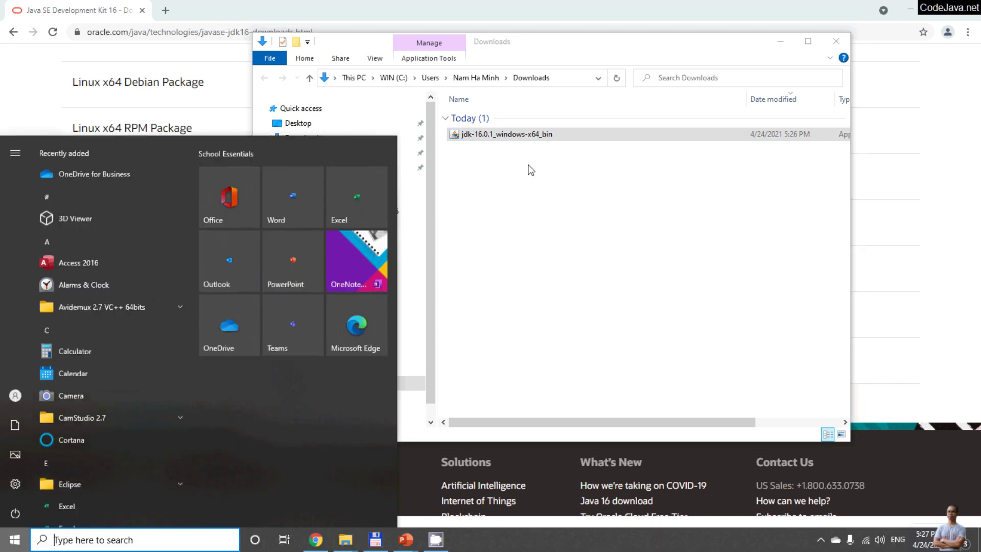
type("cmd")
key("Return")
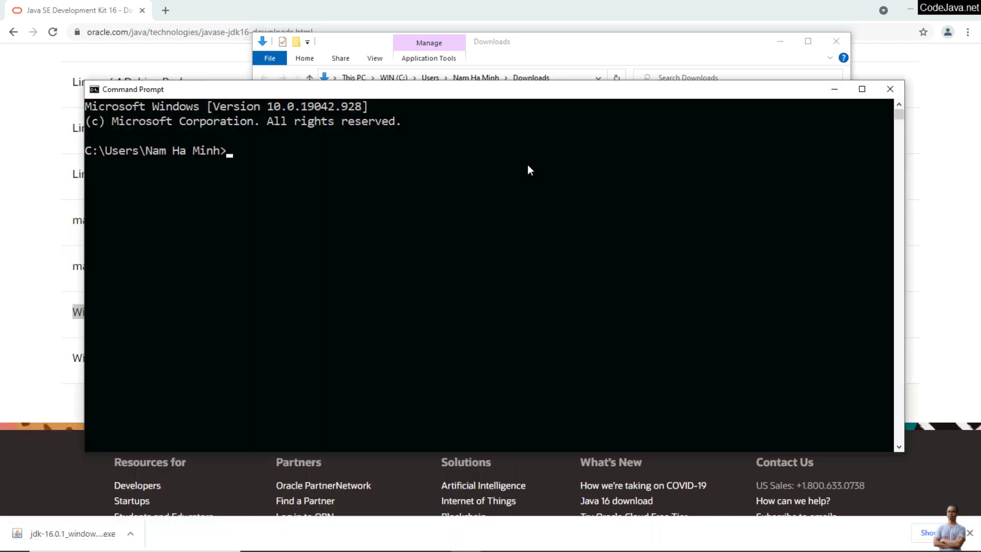
type("cd")
left_click(543, 45)
left_click(555, 81)
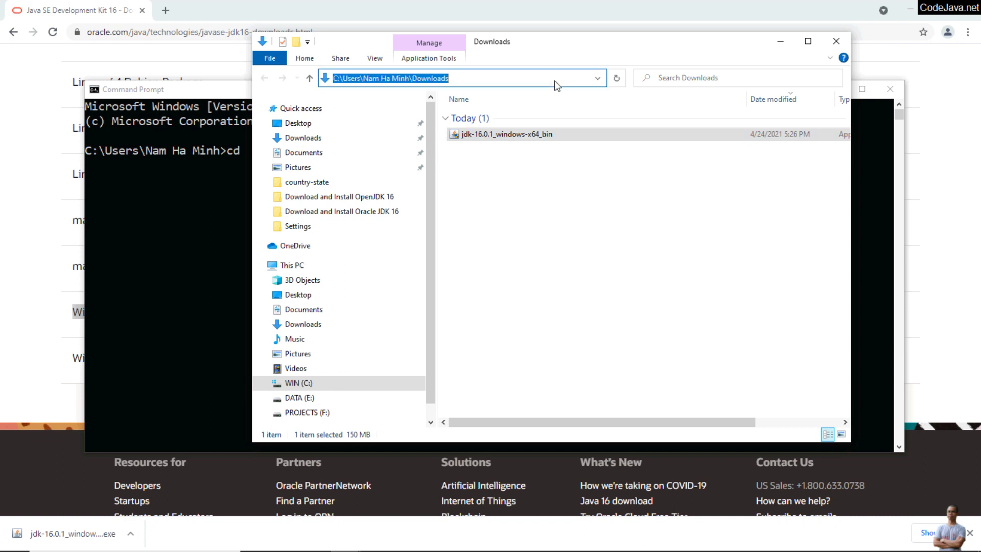
key("ctrl+c")
key("alt+Tab")
key("ctrl+v")
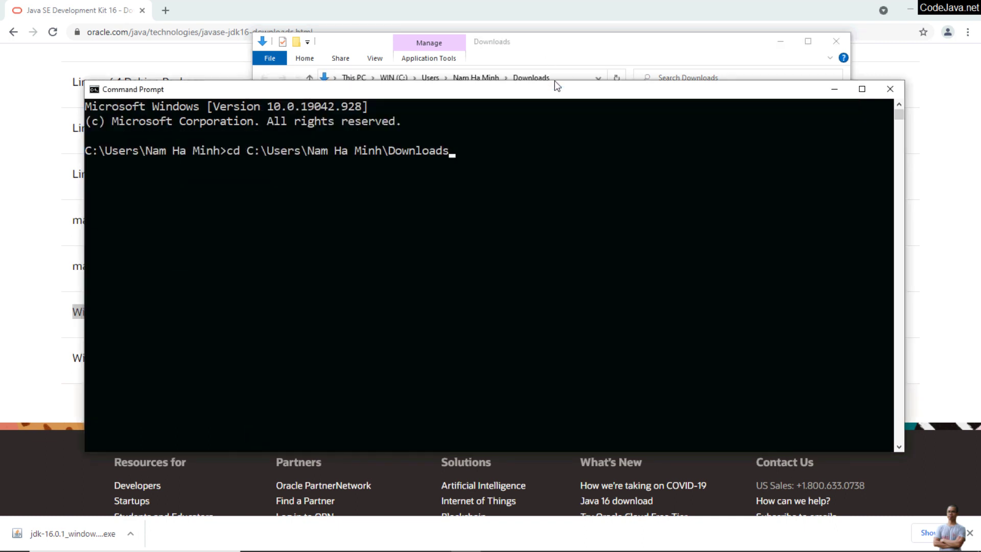
key("Return")
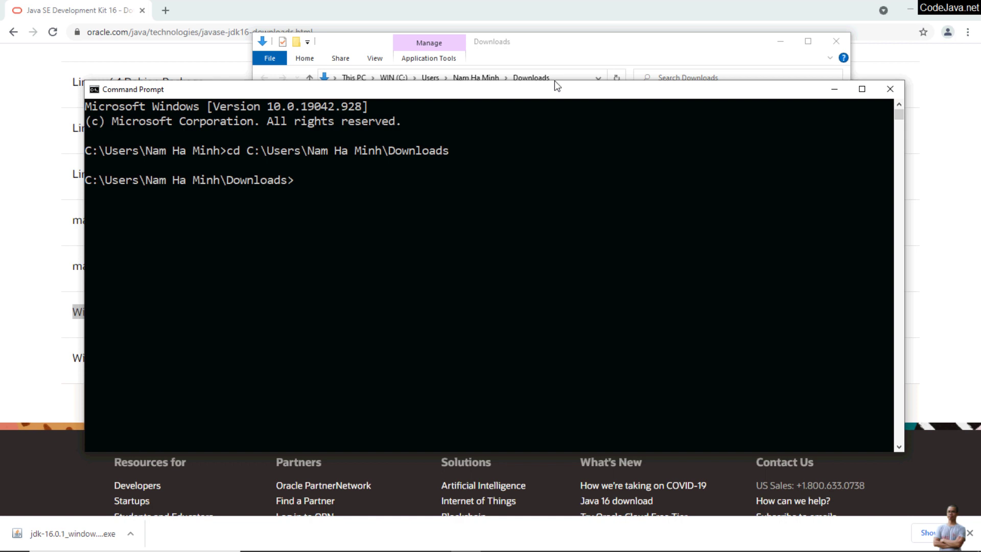
type("cert")
type("util ")
type("-")
type("hashfil")
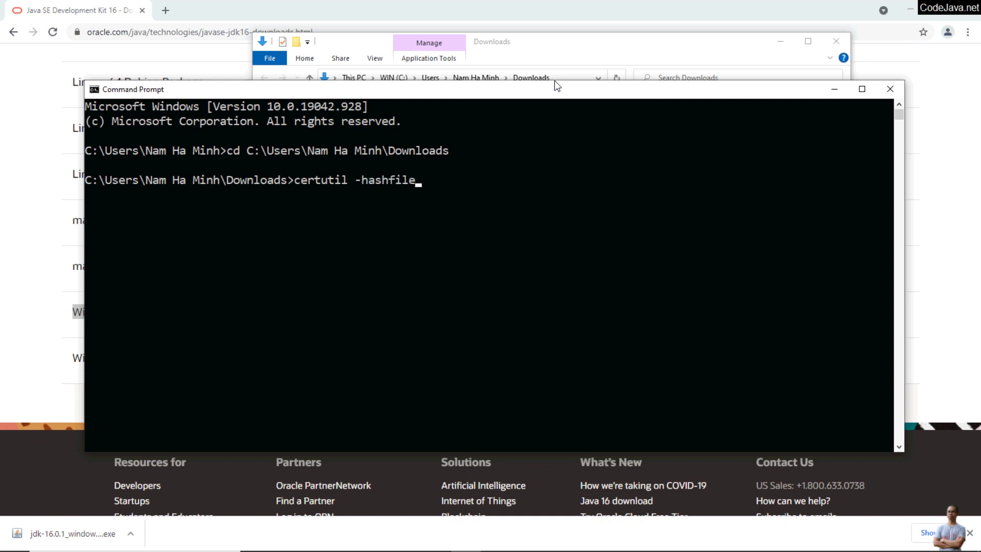
type("e j")
type("k")
Step: Run certutil -hashfile jdk-16.0.1_windows-x64_bin.exe SHA256
key("BackSpace")
type("dk")
key("Tab")
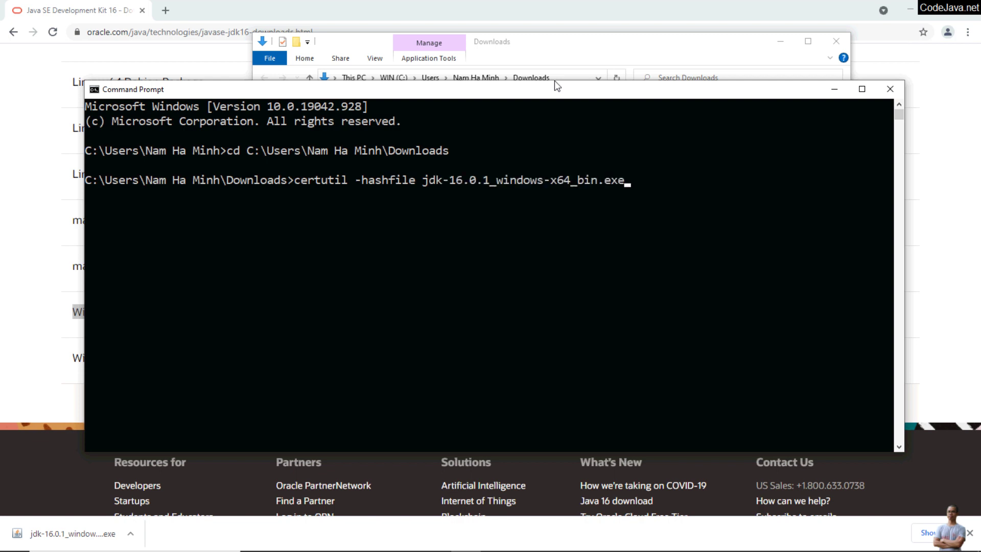
type(" SHA256")
key("Return")
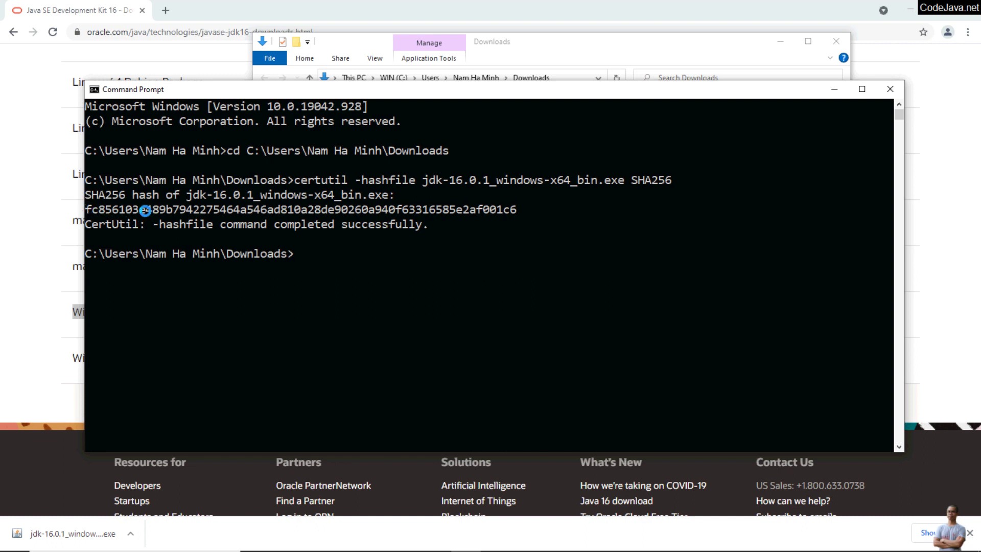
Step: Dismiss the license dialog and open the JDK 16.0.1 checksum page
left_click(91, 10)
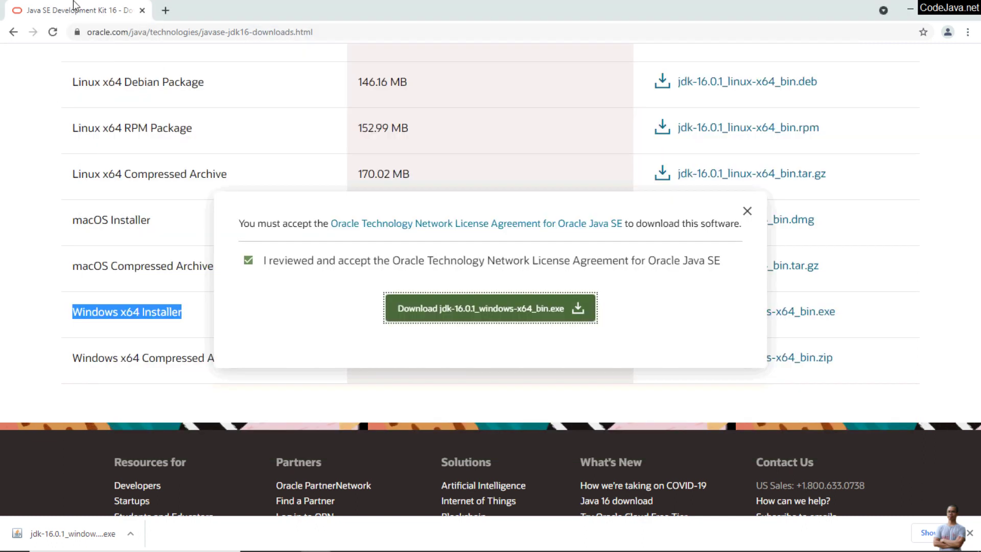
left_click(747, 212)
scroll(471, 352, "up", 3)
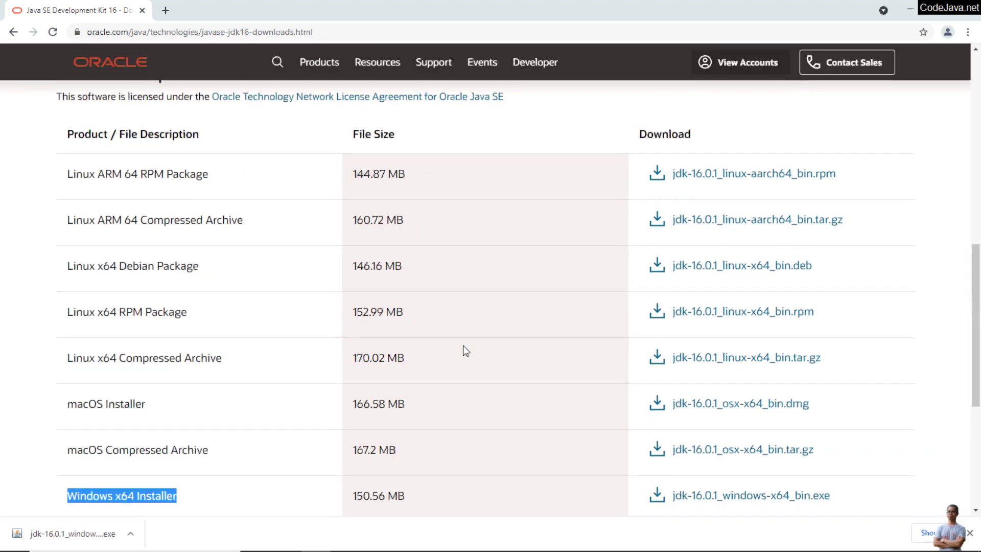
scroll(463, 345, "up", 2)
scroll(463, 346, "up", 2)
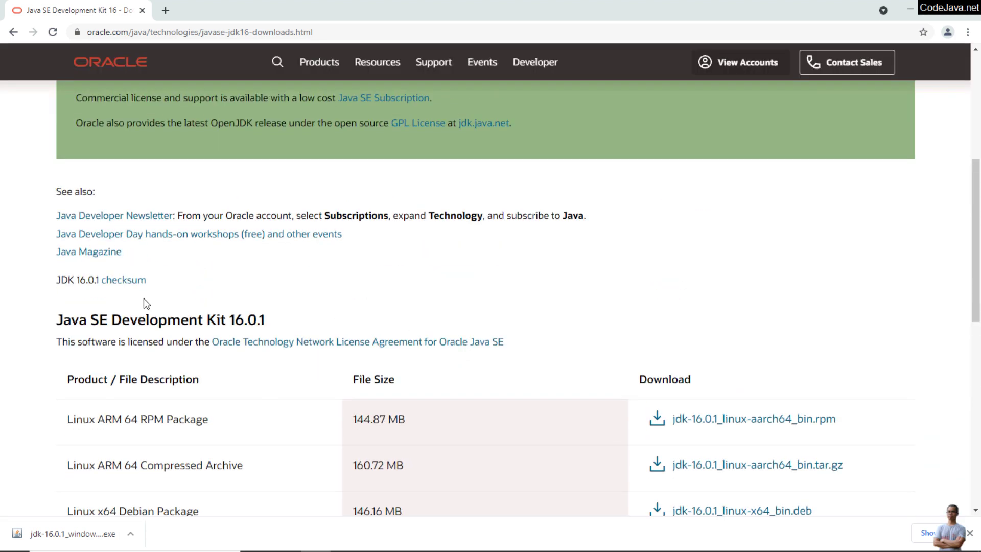
left_click(121, 285)
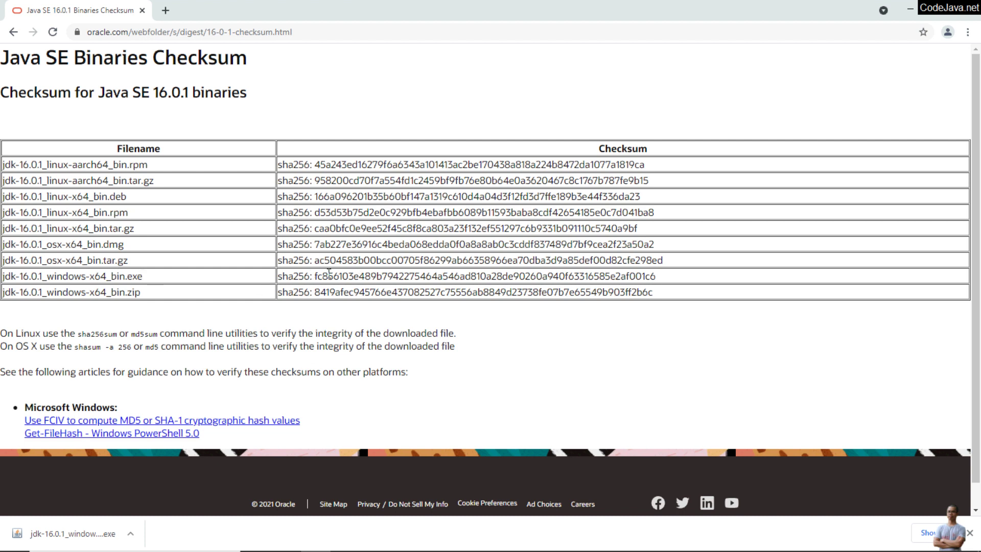
Step: Copy the windows-x64_bin.exe SHA256 checksum and paste it into Command Prompt
mouse_move(315, 275)
left_mouse_down()
mouse_move(600, 299)
mouse_move(682, 287)
left_mouse_up()
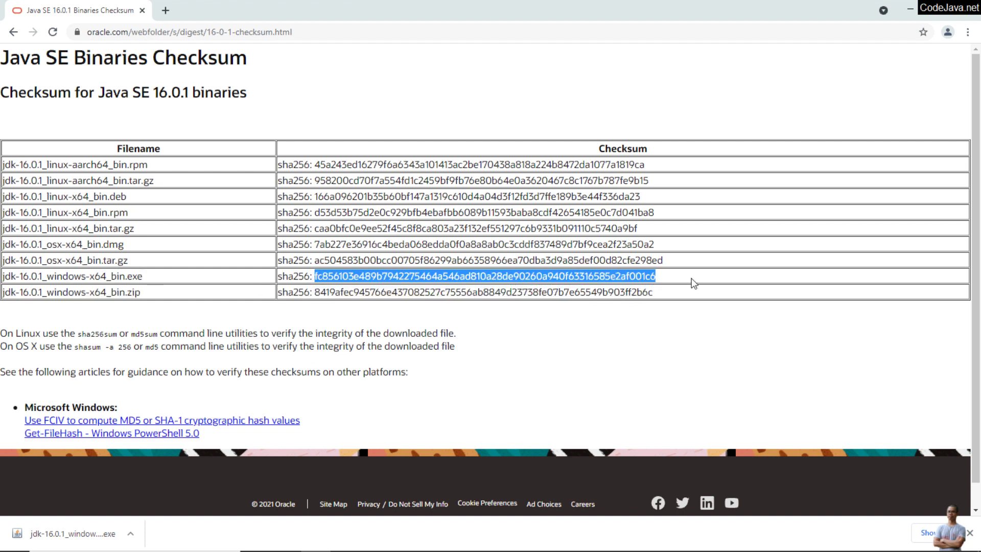
key("ctrl+c")
key("alt+Tab")
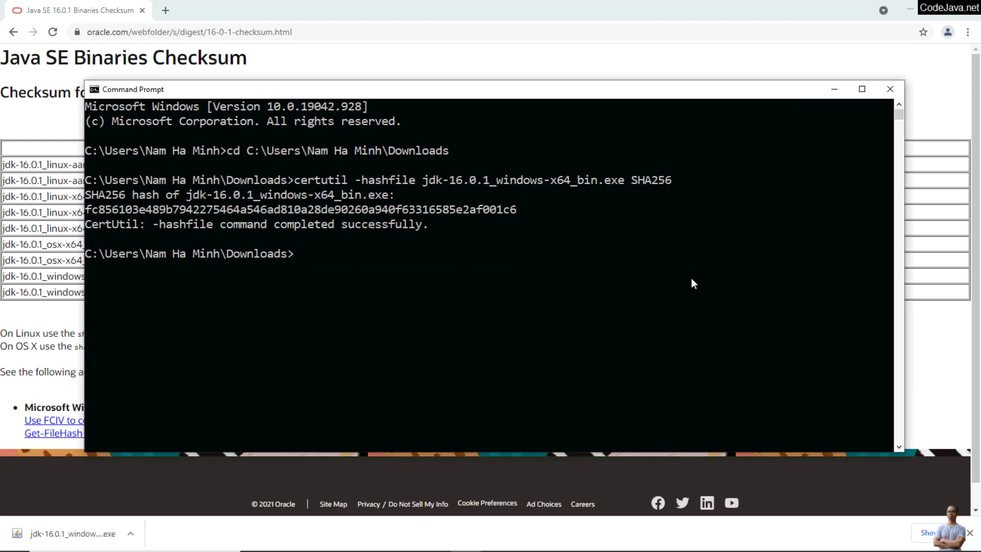
key("alt+space")
key("e")
key("p")
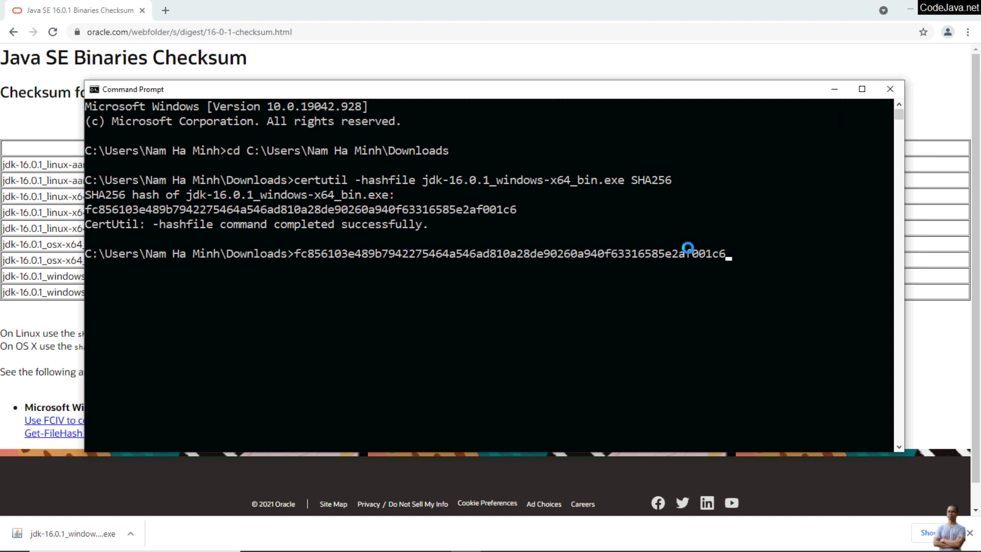
Step: Compare the pasted checksum with the computed hash and start a fresh prompt with cls typed
key("alt+Tab")
key("alt+Tab")
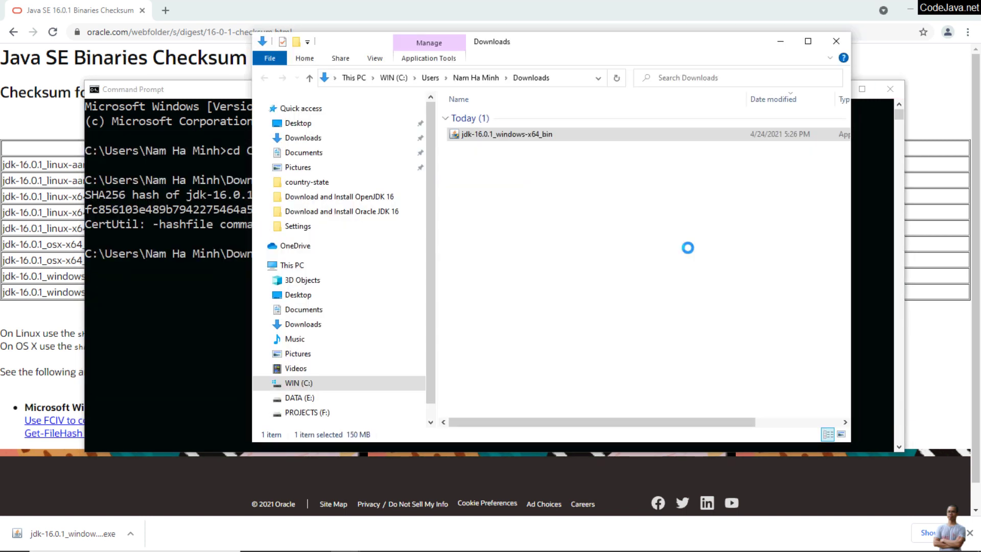
key("alt+Tab")
key("Return")
type("cls")
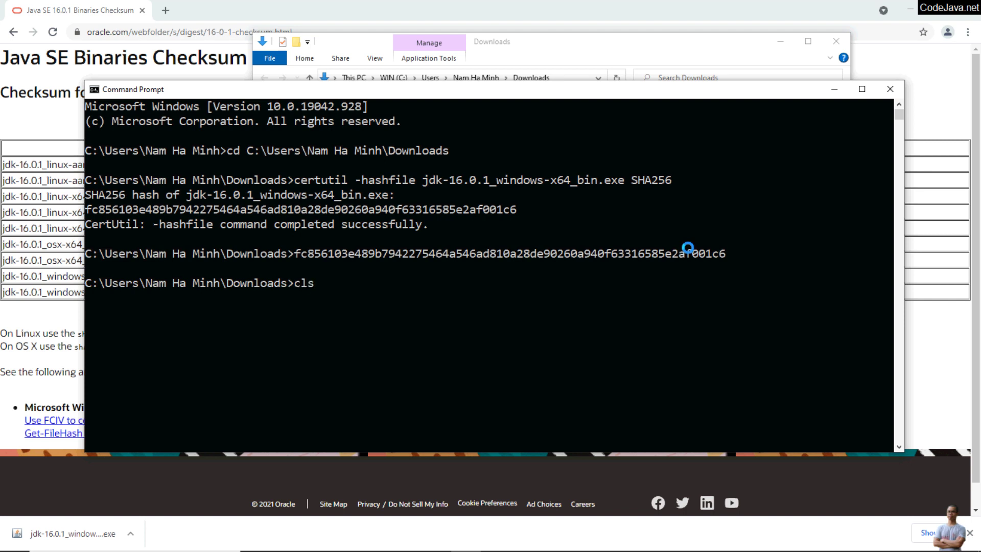
Step: Clear the console, run java -version showing OpenJDK 15.0.1, and exit
key("Return")
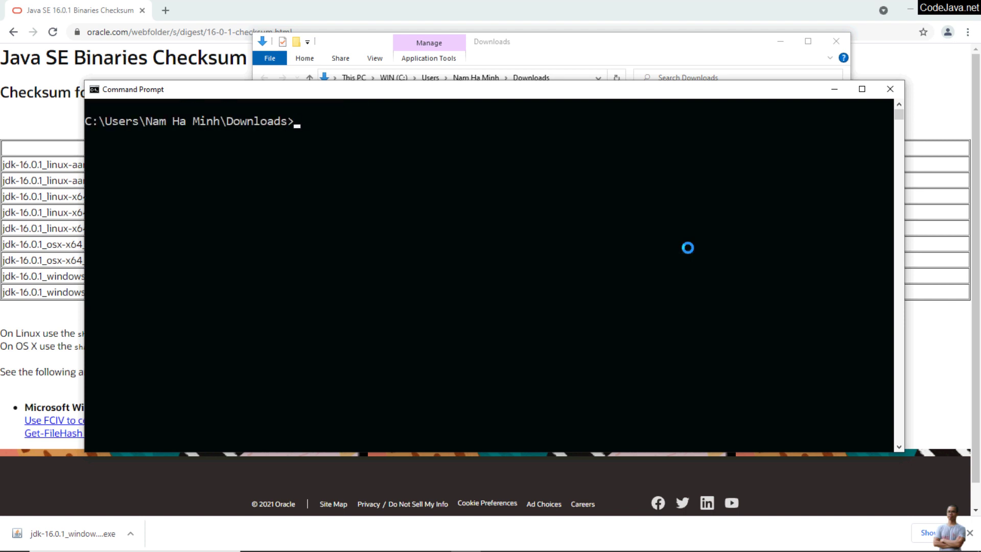
type("java -")
type("version")
key("Return")
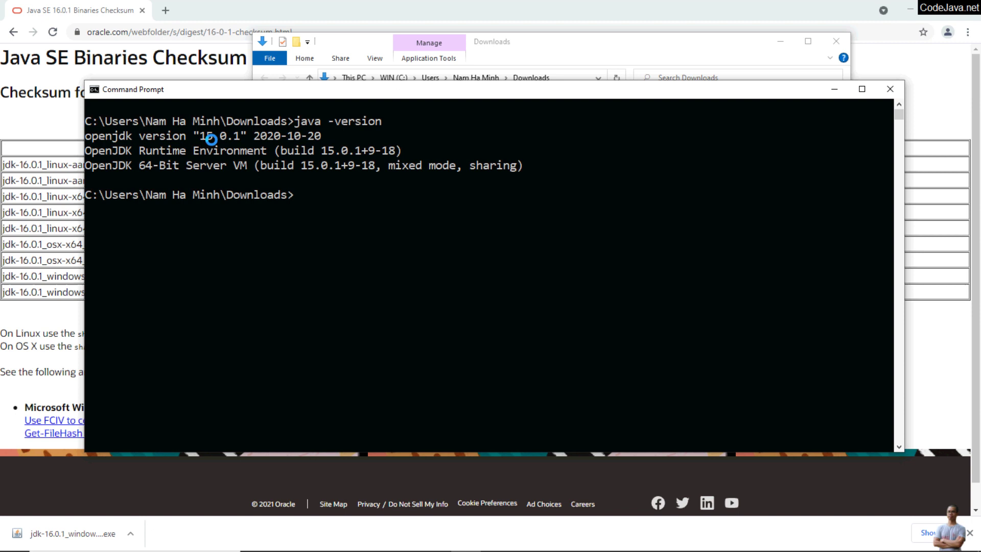
type("exit")
key("Return")
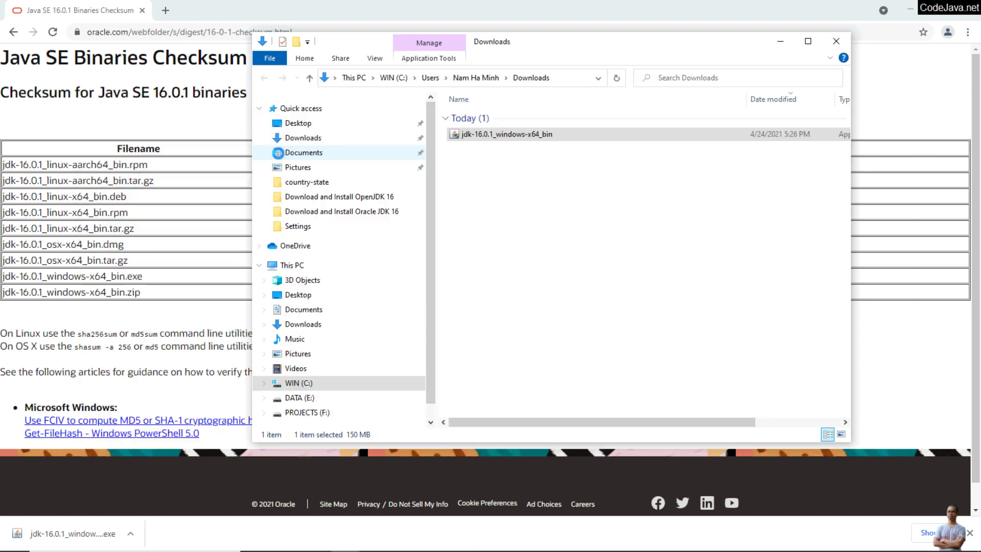
Step: Install JDK 16.0.1 to the default C:\Program Files\Java\jdk-16.0.1\ and close the installer
double_click(511, 135)
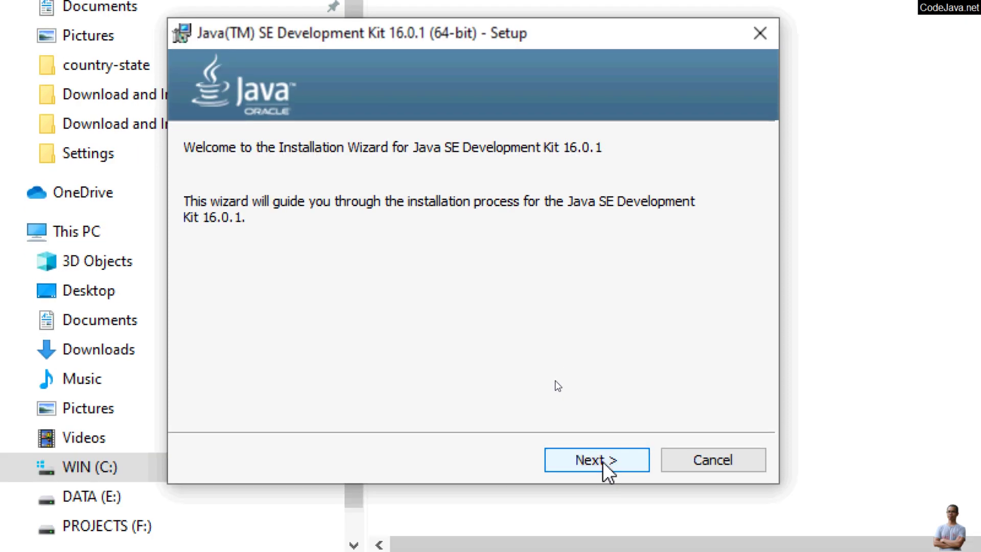
left_click(605, 464)
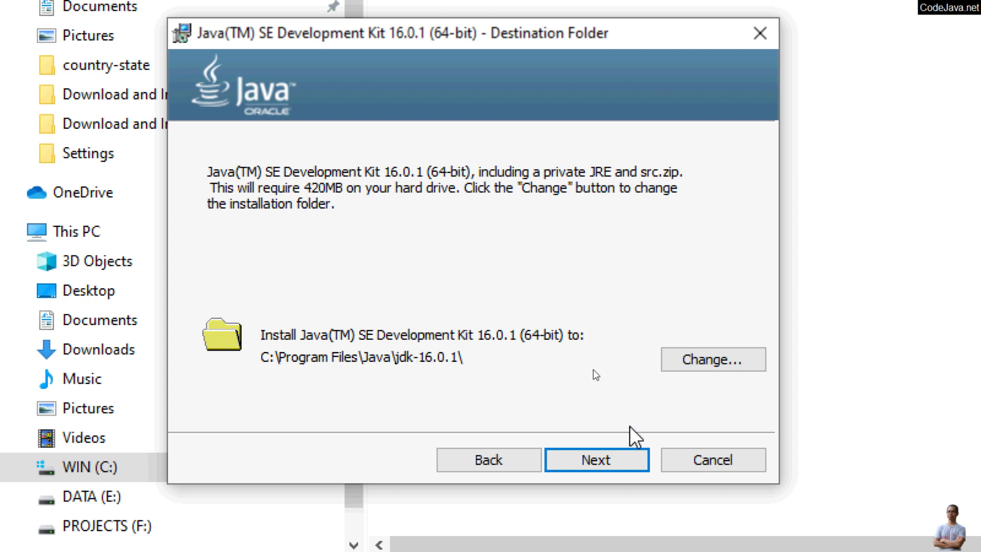
left_click(606, 464)
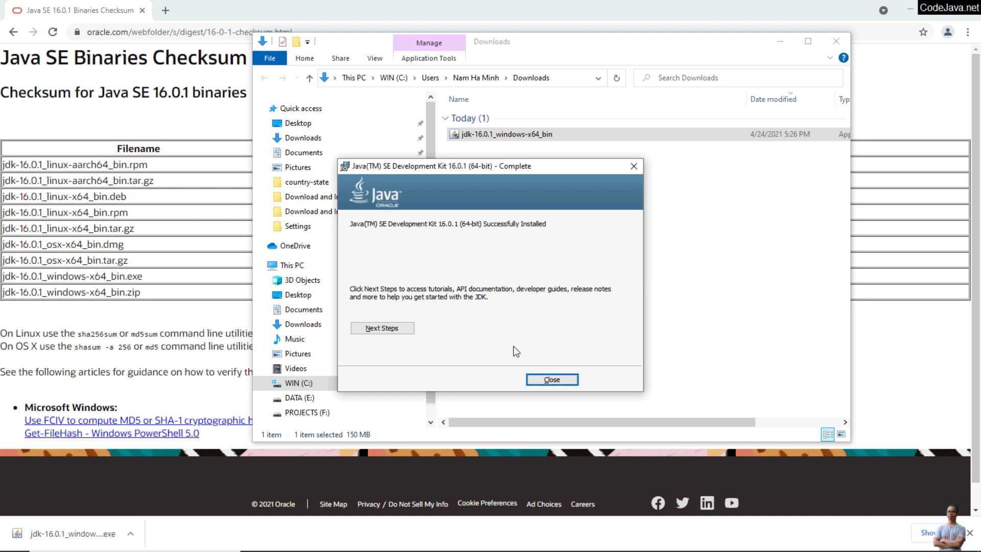
left_click(550, 380)
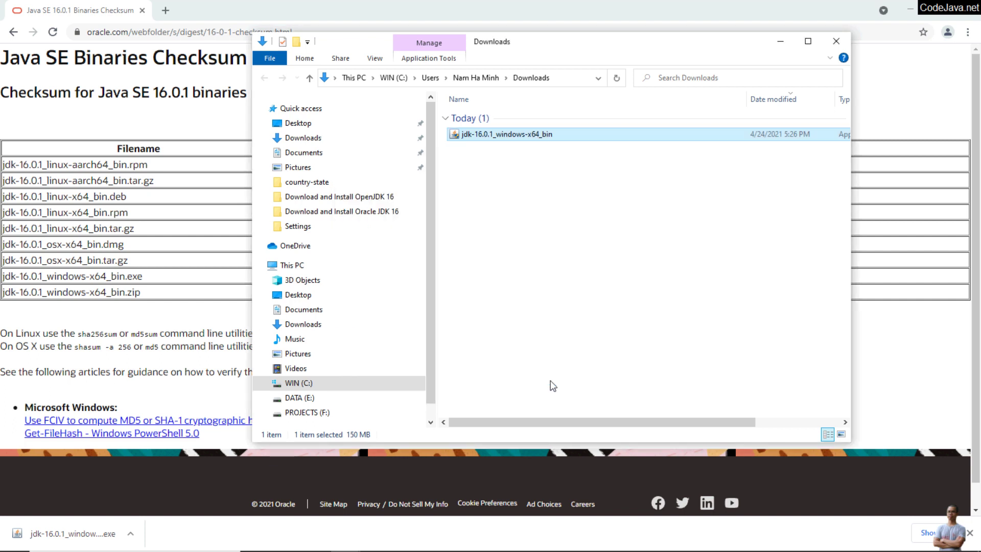
Step: Browse to C:\Program Files\Java\jdk-16.0.1\bin, confirm its 121 items, then close the window
key("super+e")
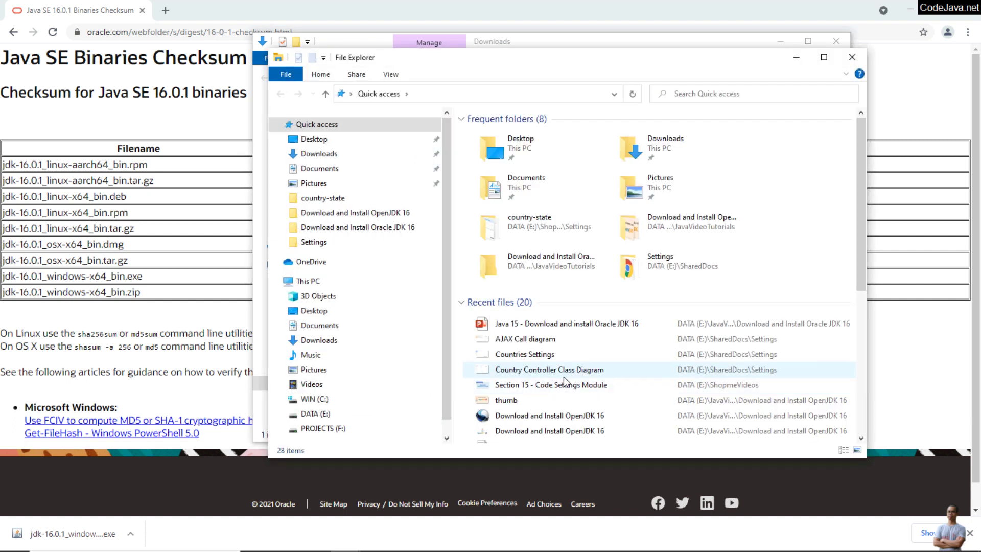
scroll(408, 289, "down", 1)
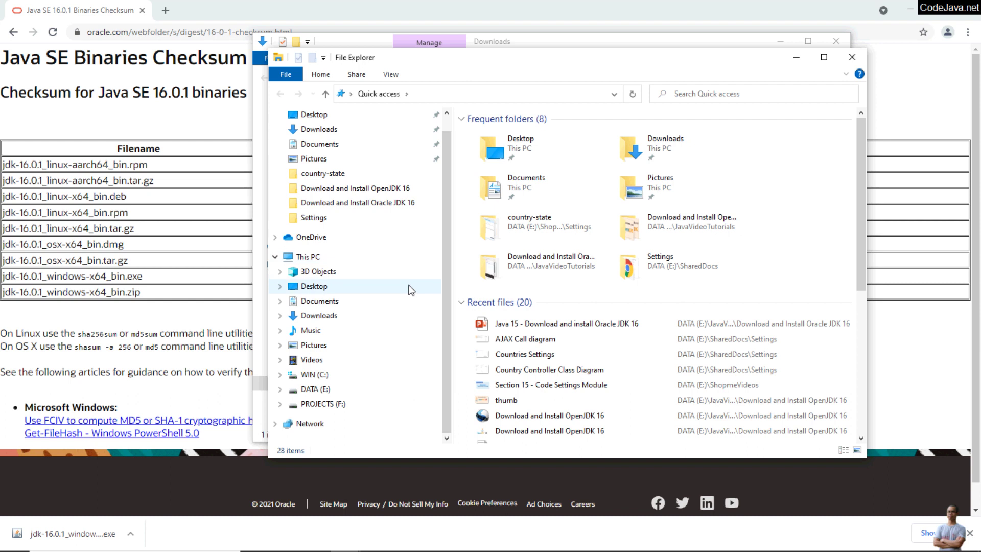
left_click(325, 375)
double_click(499, 171)
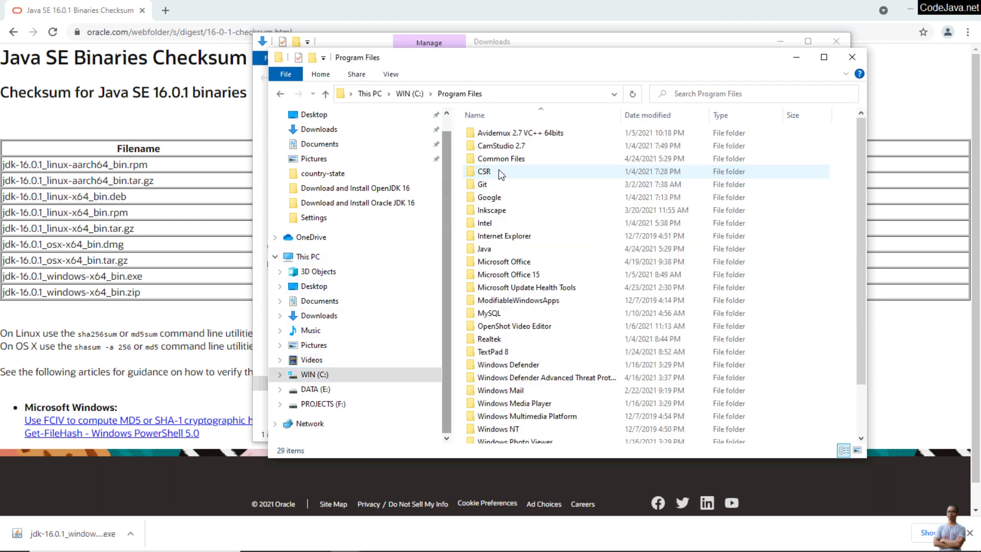
scroll(537, 302, "down", 1)
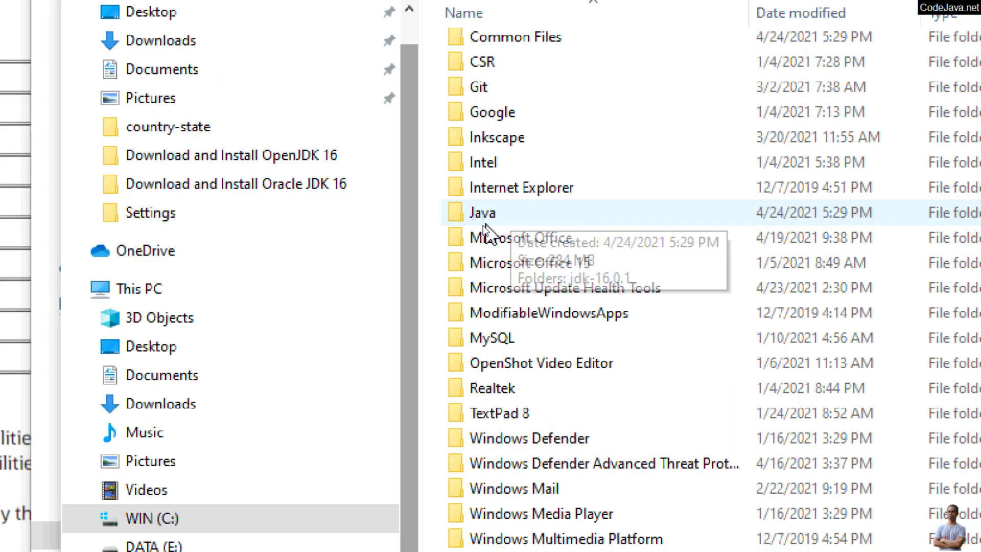
left_click(486, 221)
double_click(486, 223)
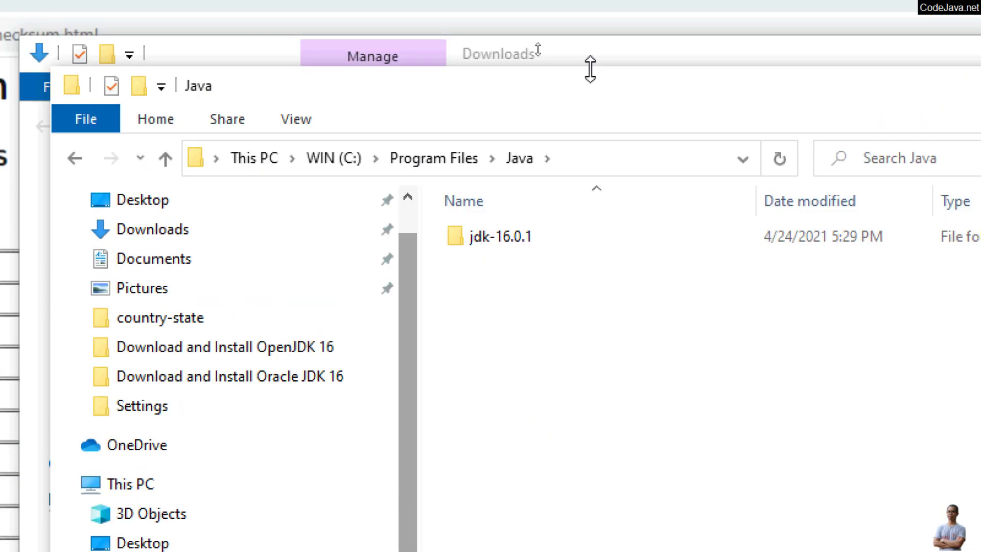
double_click(511, 246)
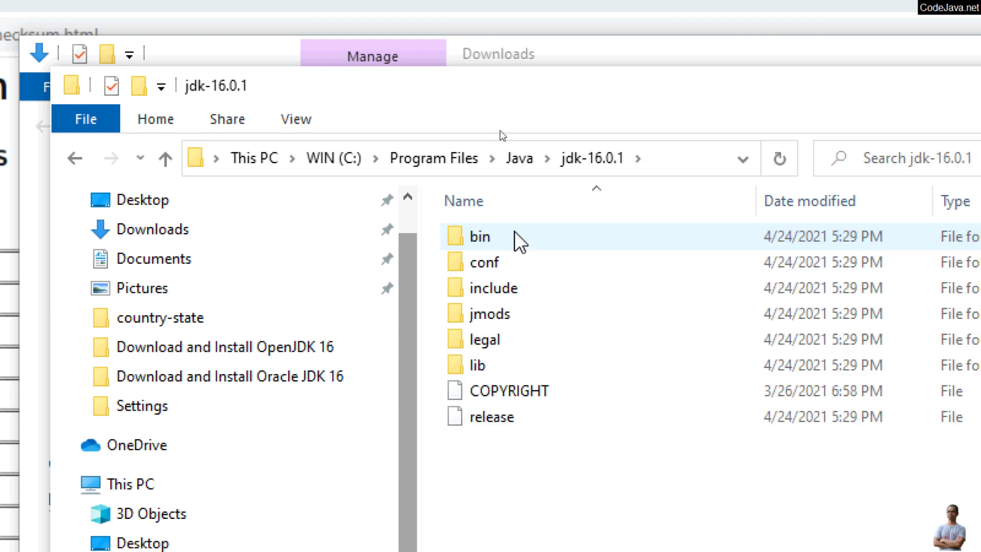
double_click(519, 239)
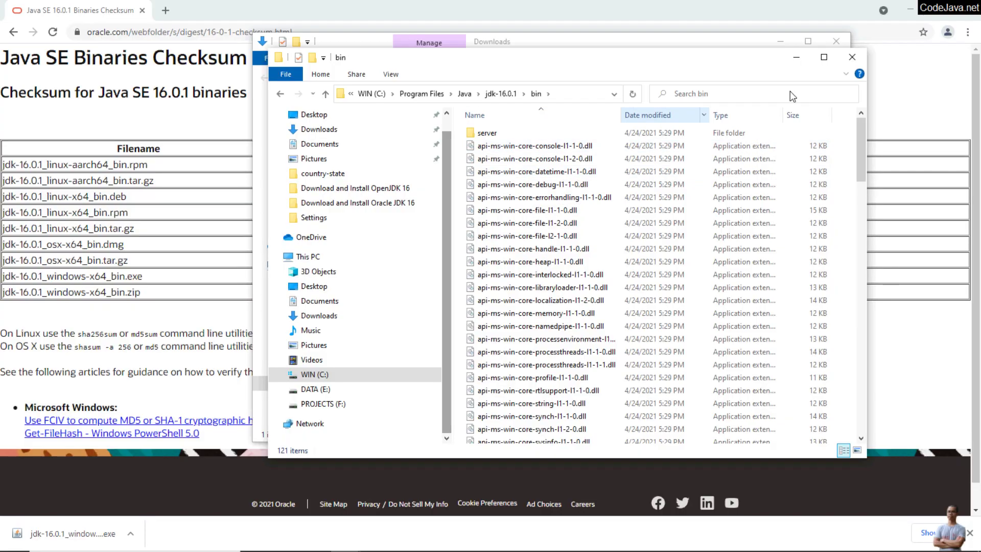
left_click(851, 58)
Step: Open a new Command Prompt and run java -version, showing 16.0.1 (build 16.0.1+9-24)
key("super")
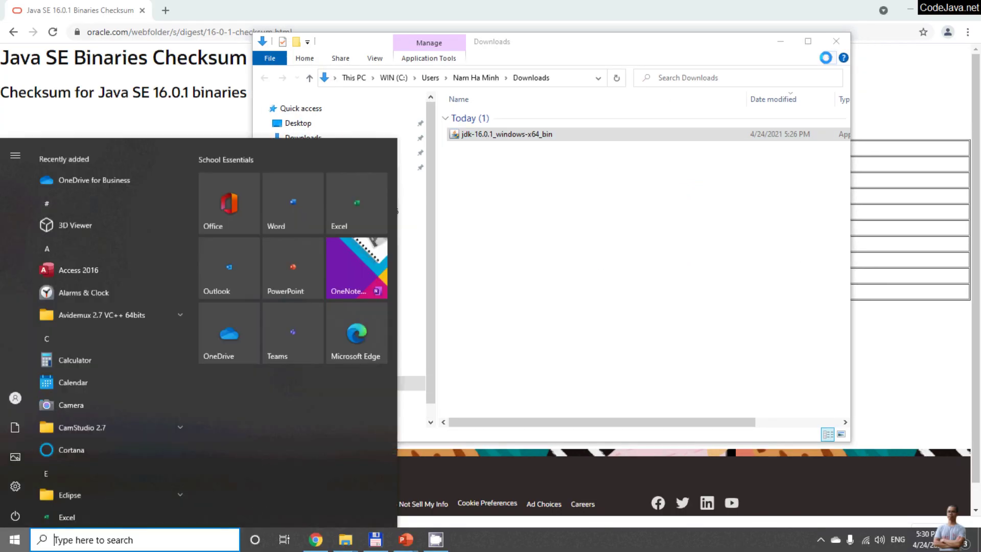
type("cmd")
key("Return")
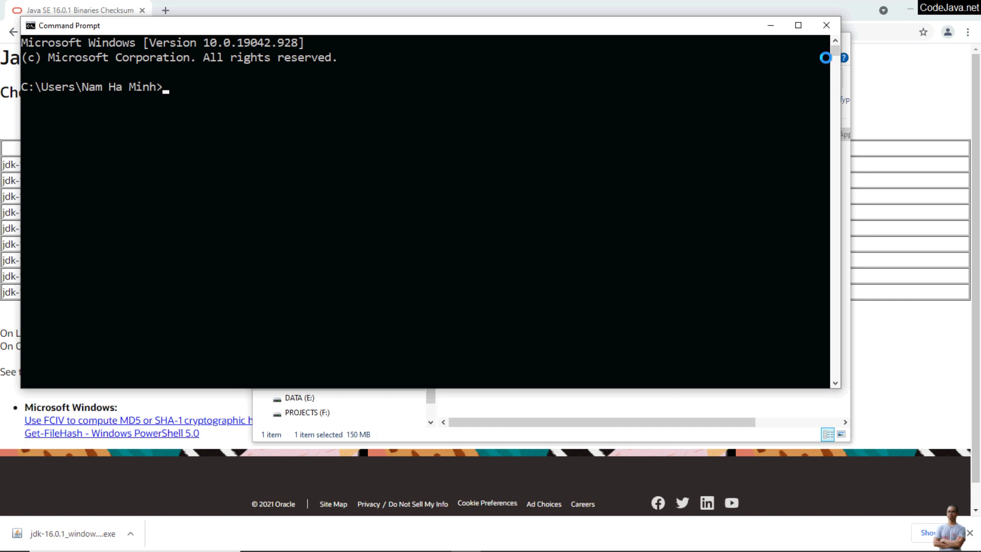
type("java -")
type("version")
key("Return")
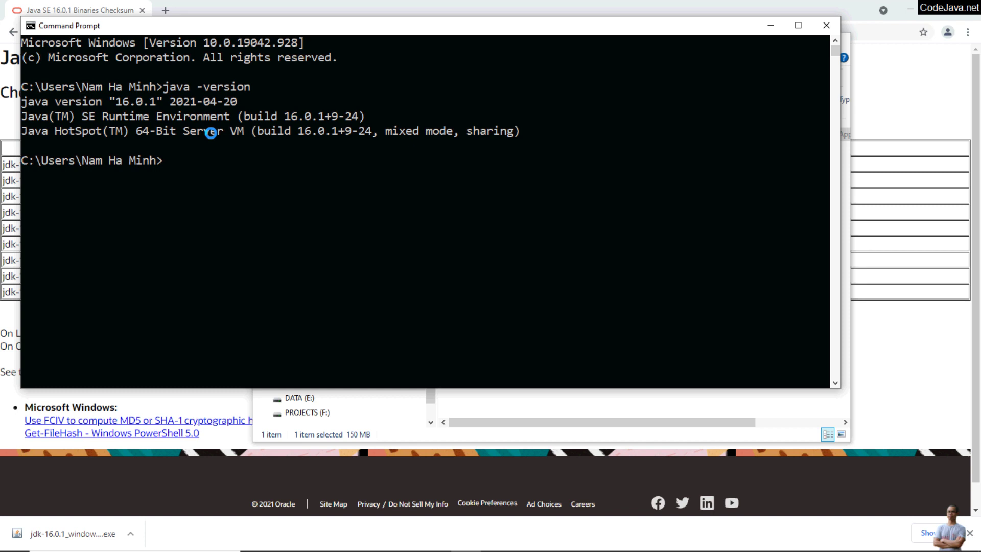
Step: Open the Environment Variables window via the 'system en' search
key("super")
type("enc")
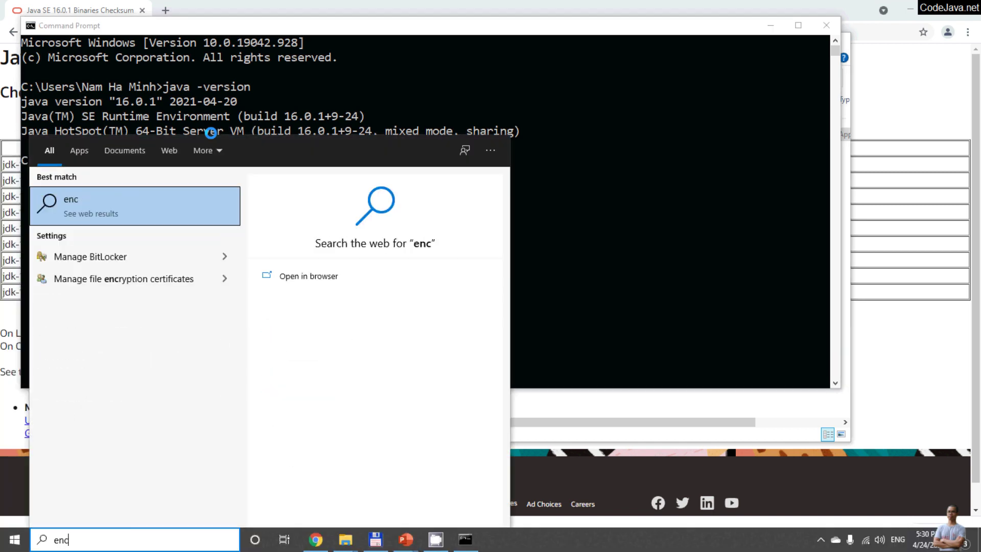
key("BackSpace")
key("BackSpace")
type("sys")
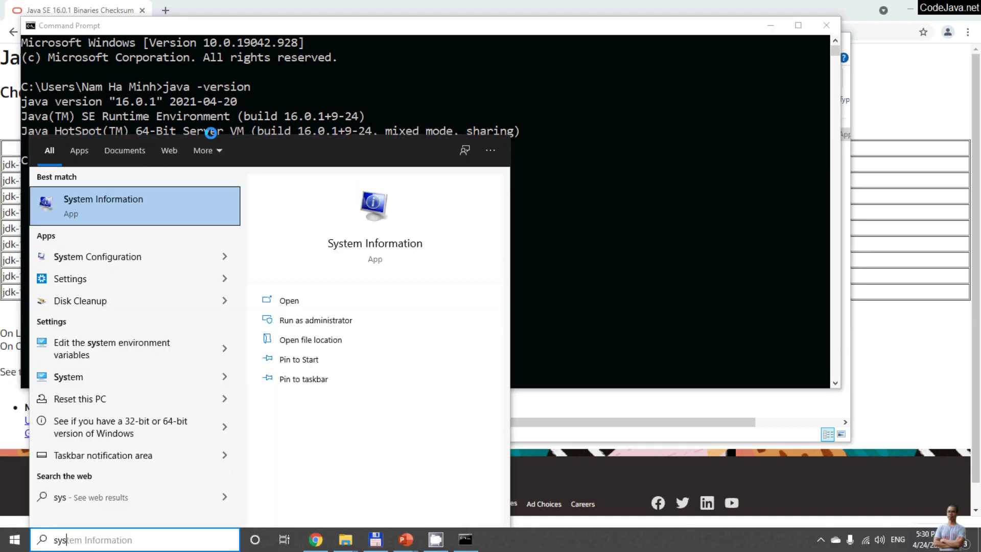
type("tem en")
key("Return")
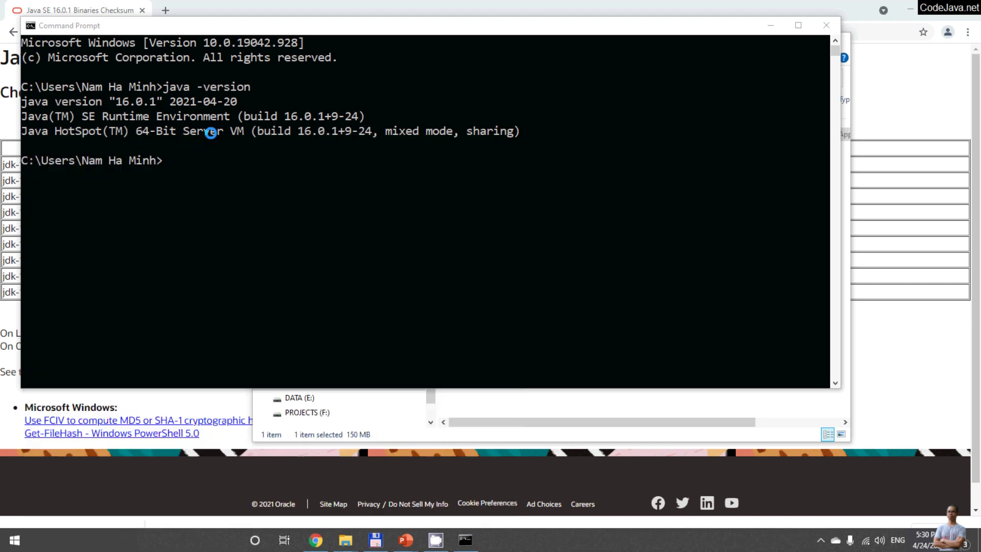
left_click(219, 270)
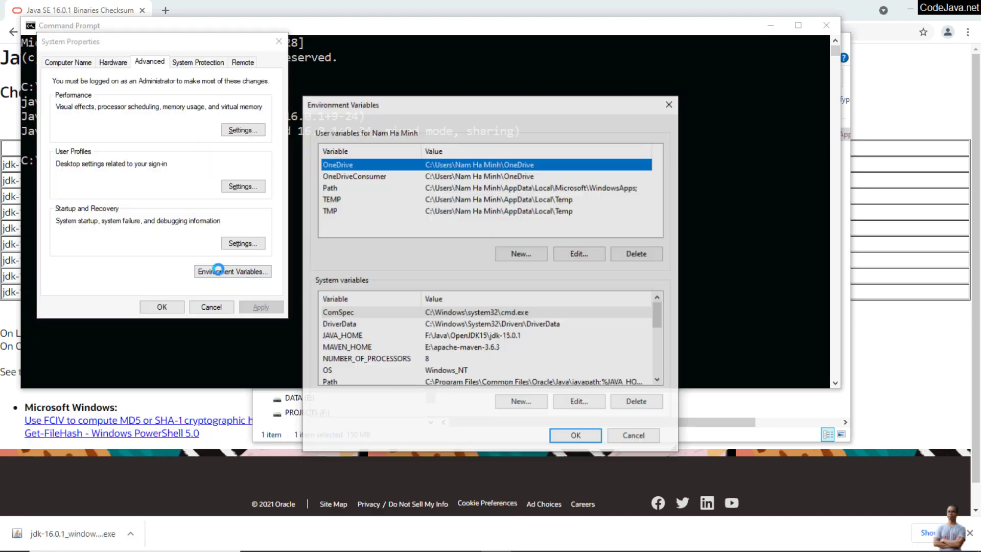
Step: Inspect the system Path, with Oracle javapath listed first, and cancel both dialogs
left_click(413, 346)
scroll(410, 348, "down", 1)
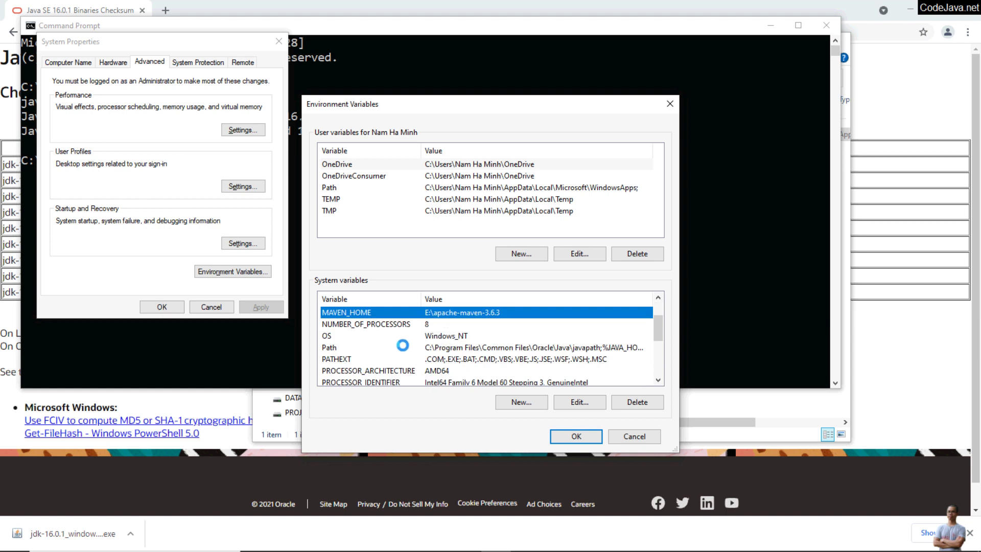
left_click(402, 346)
left_click(573, 402)
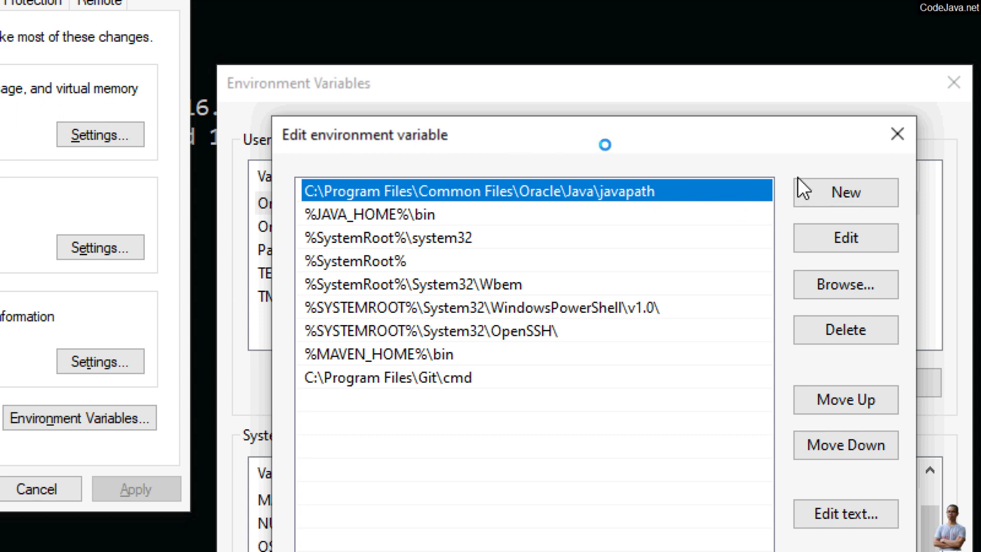
left_click(849, 136)
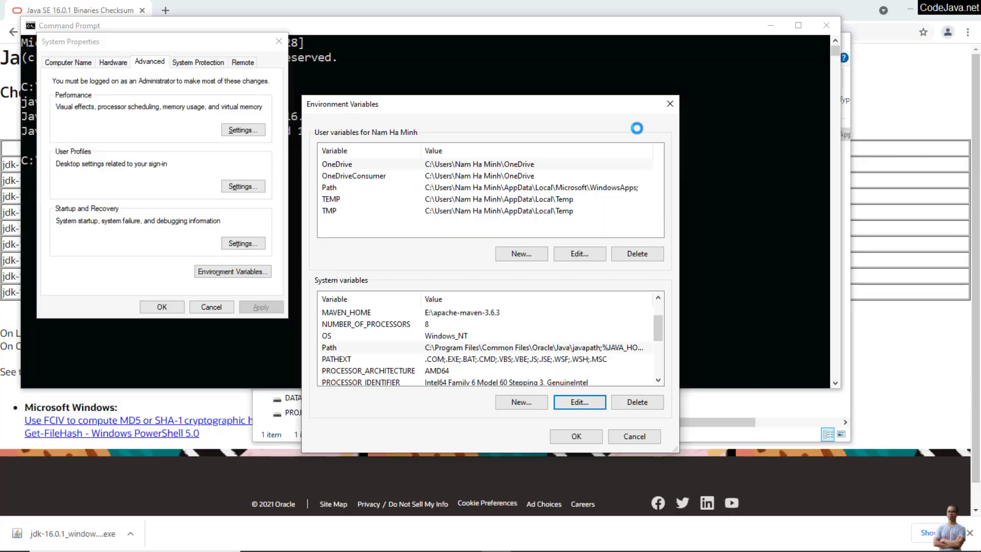
left_click(611, 430)
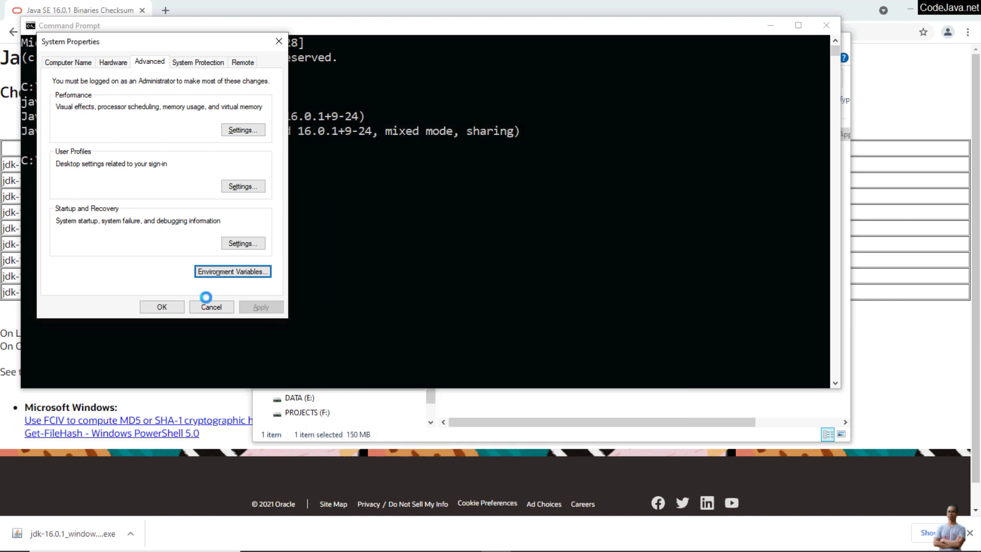
Step: Close System Properties, fix the typo and run javac -version, confirming javac 16.0.1
left_click(202, 304)
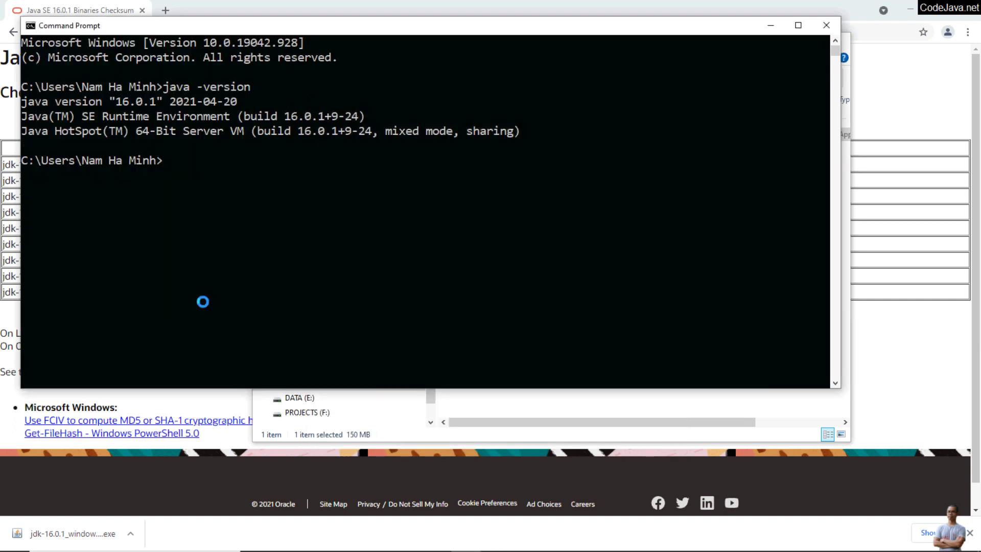
type("javac -v")
type("eresi")
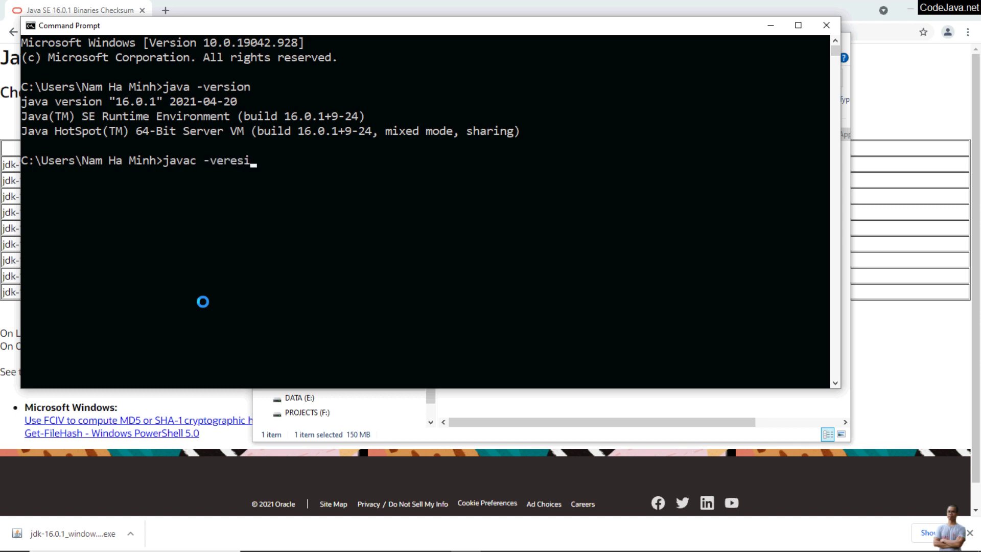
type("o")
key("BackSpace")
key("BackSpace")
key("BackSpace")
key("BackSpace")
type("ion")
key("Return")
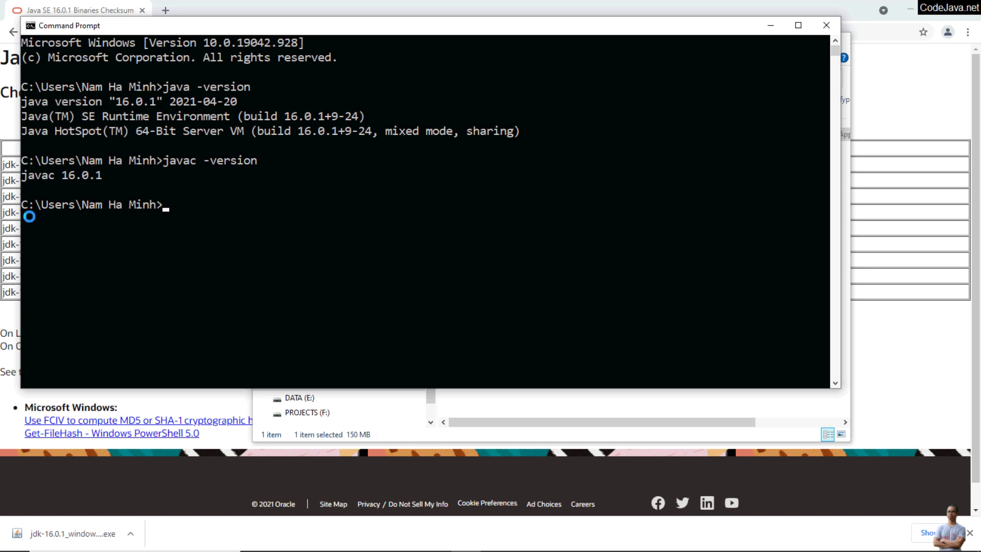